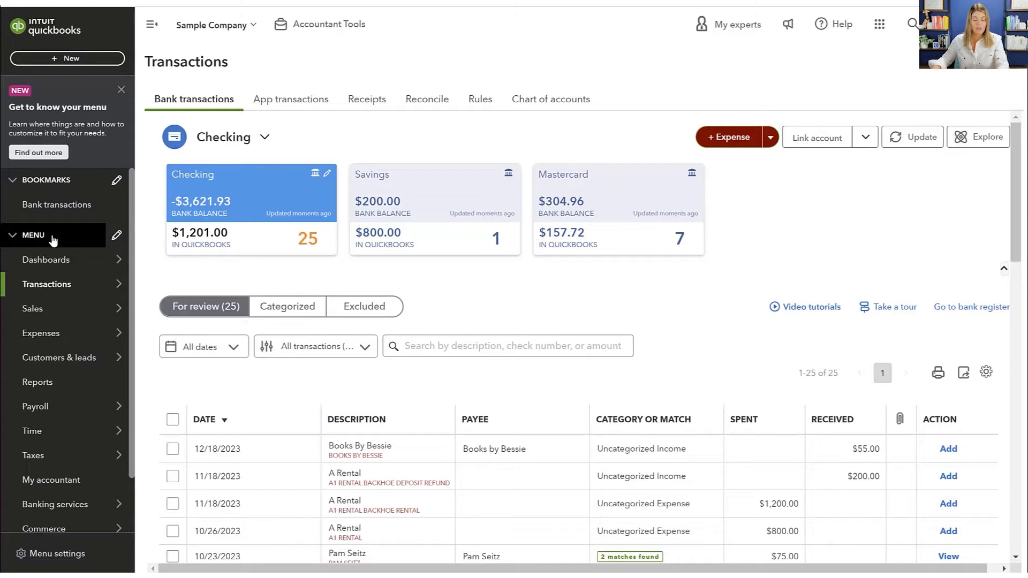
- Reload Bank transactions and list the Link account options: Upload from file, Manage connections, Order checks
{"action": "mouse_move", "coordinate": [45, 266]}
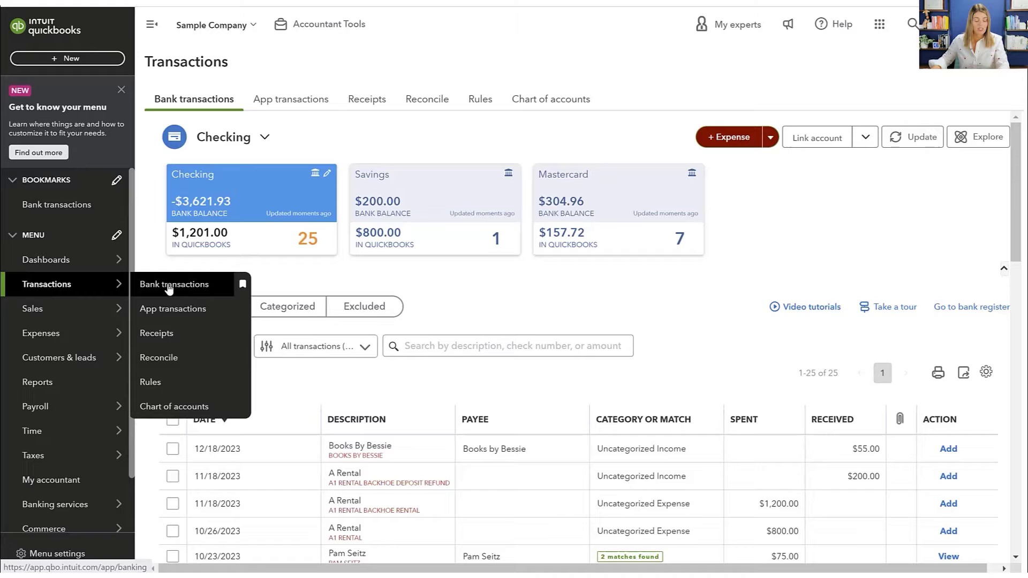
{"action": "left_click", "coordinate": [169, 287]}
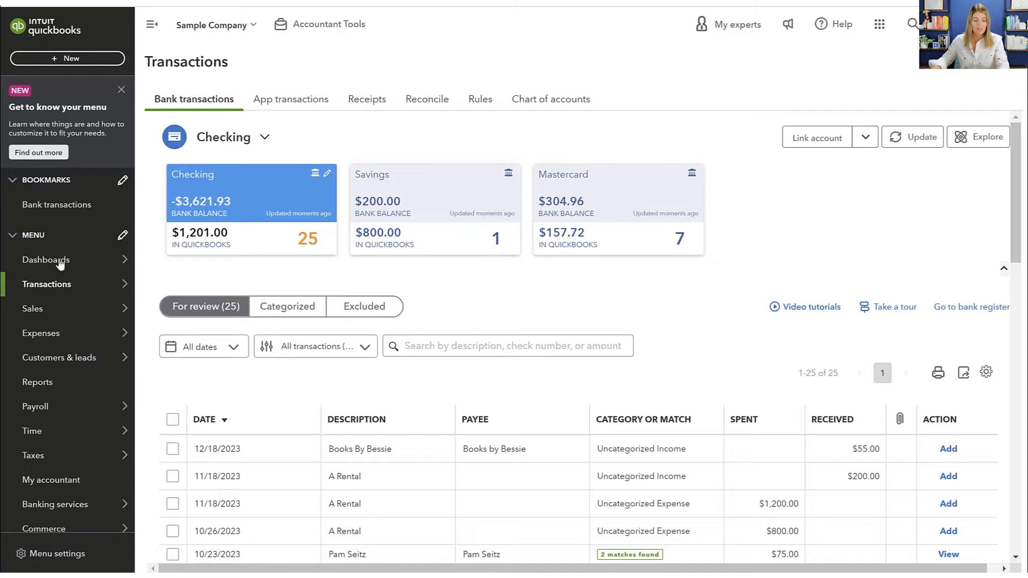
{"action": "mouse_move", "coordinate": [38, 294]}
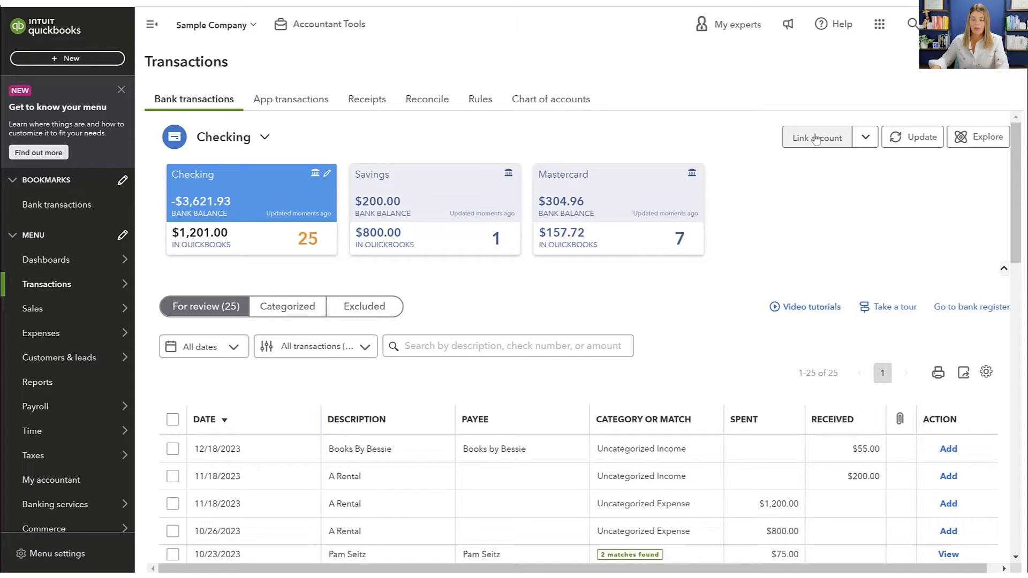
{"action": "left_click", "coordinate": [866, 140]}
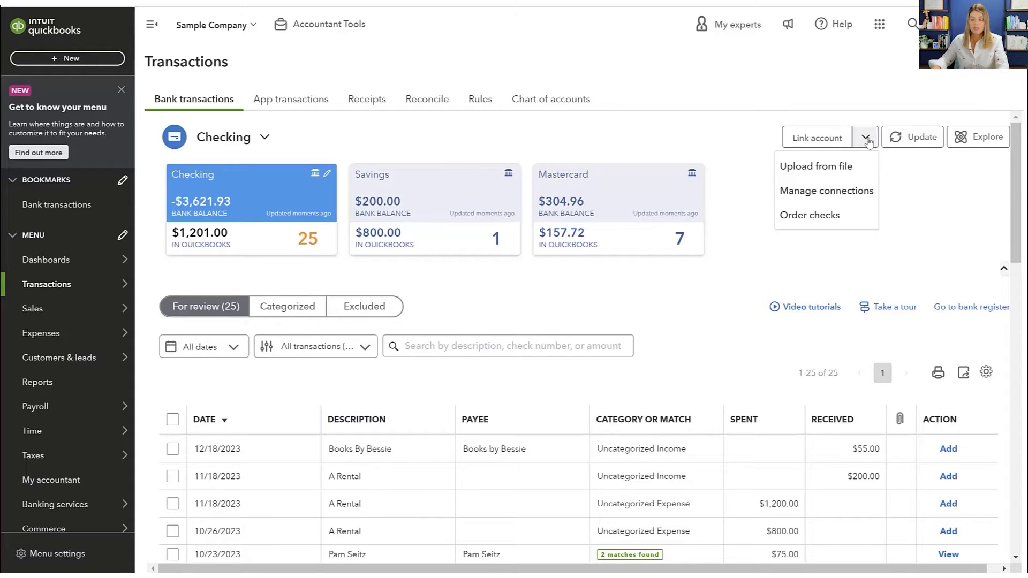
- Search the bank list for 'ameri' and pick American Express Delta Skymiles as the bank to connect
{"action": "left_click", "coordinate": [806, 141]}
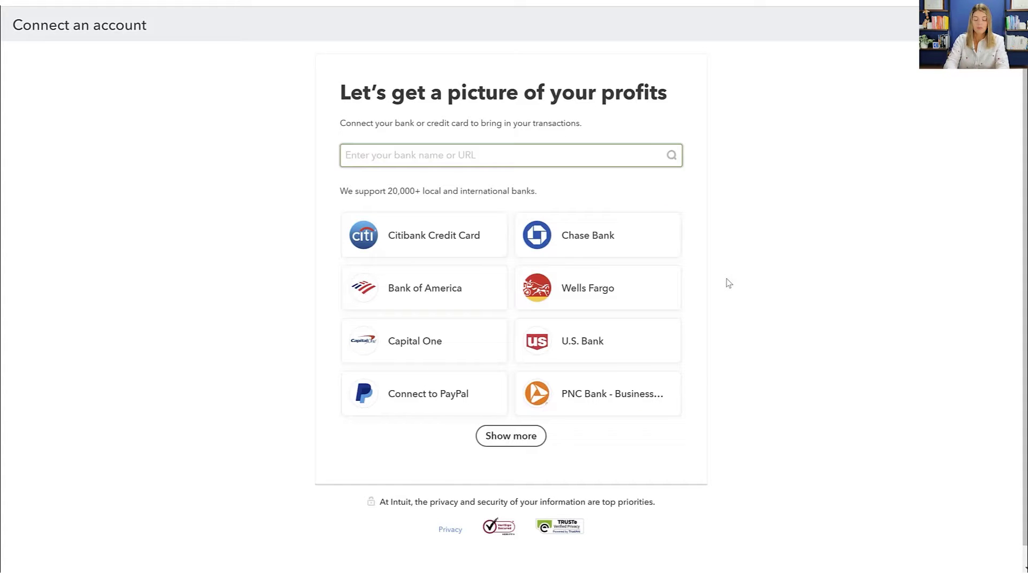
{"action": "type", "text": "americ"}
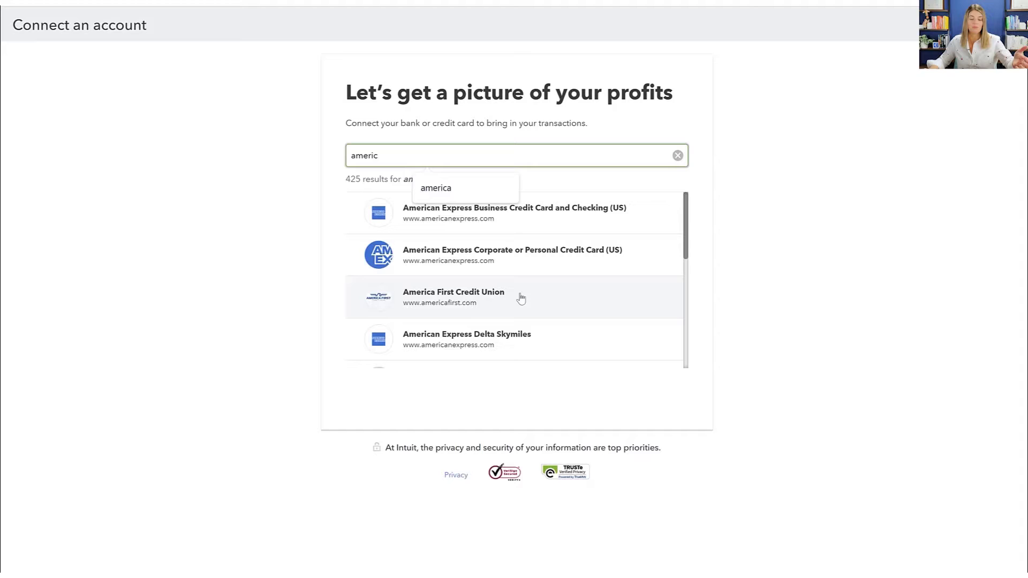
{"action": "left_click", "coordinate": [259, 161]}
{"action": "left_click_drag", "start_coordinate": [409, 151], "coordinate": [312, 158]}
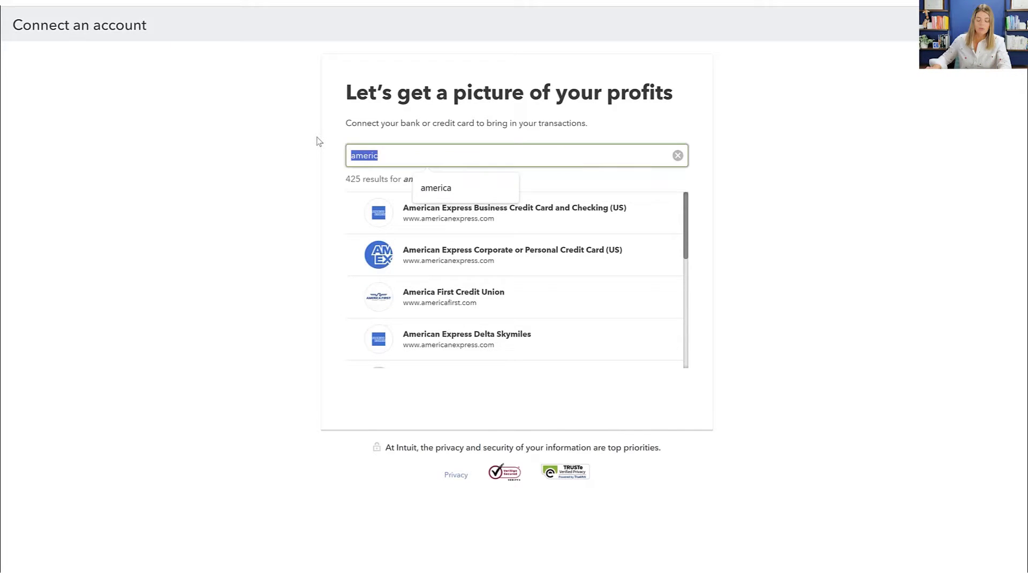
{"action": "type", "text": "key bank"}
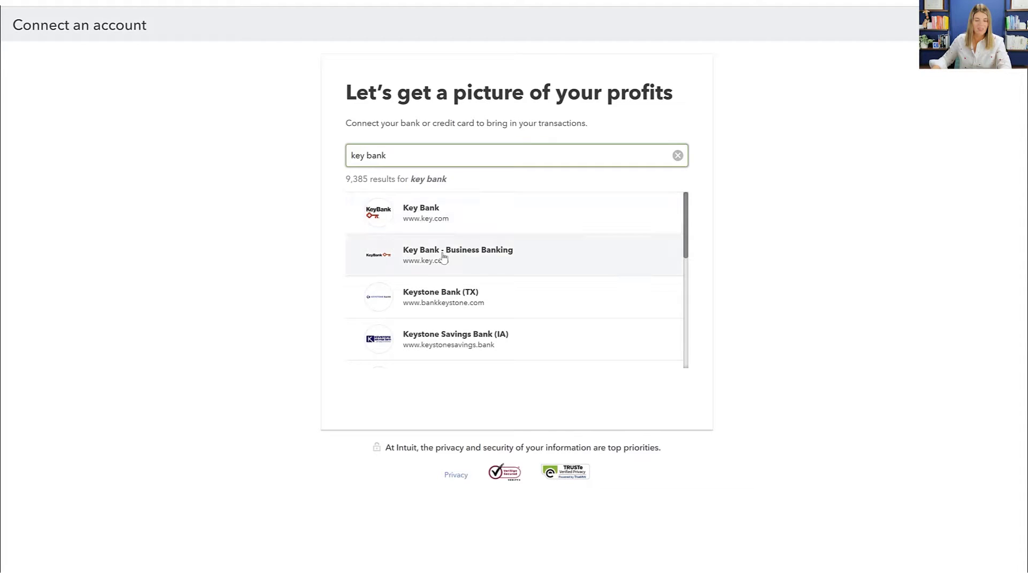
{"action": "left_click_drag", "start_coordinate": [419, 155], "coordinate": [313, 167]}
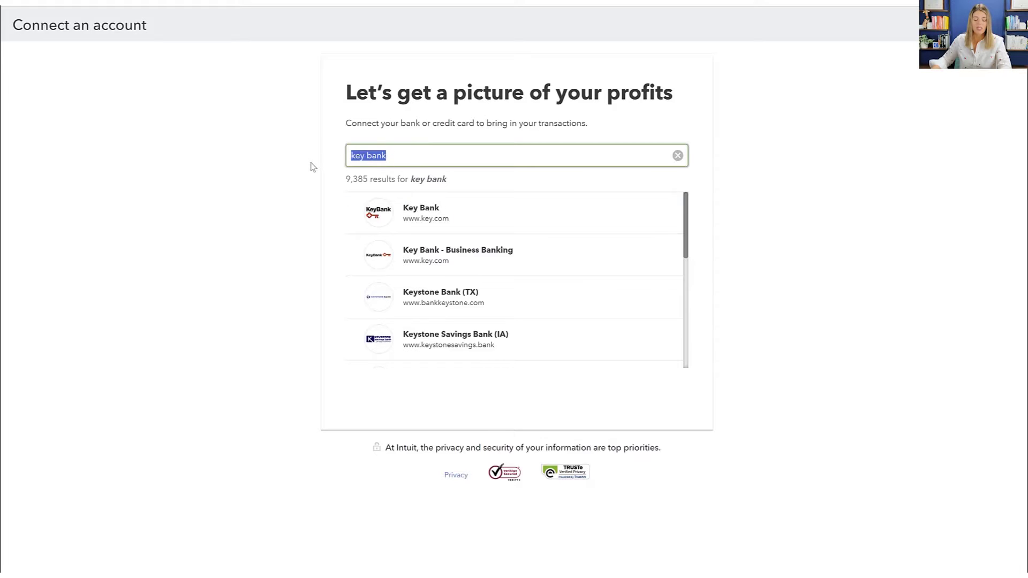
{"action": "key", "text": "BackSpace"}
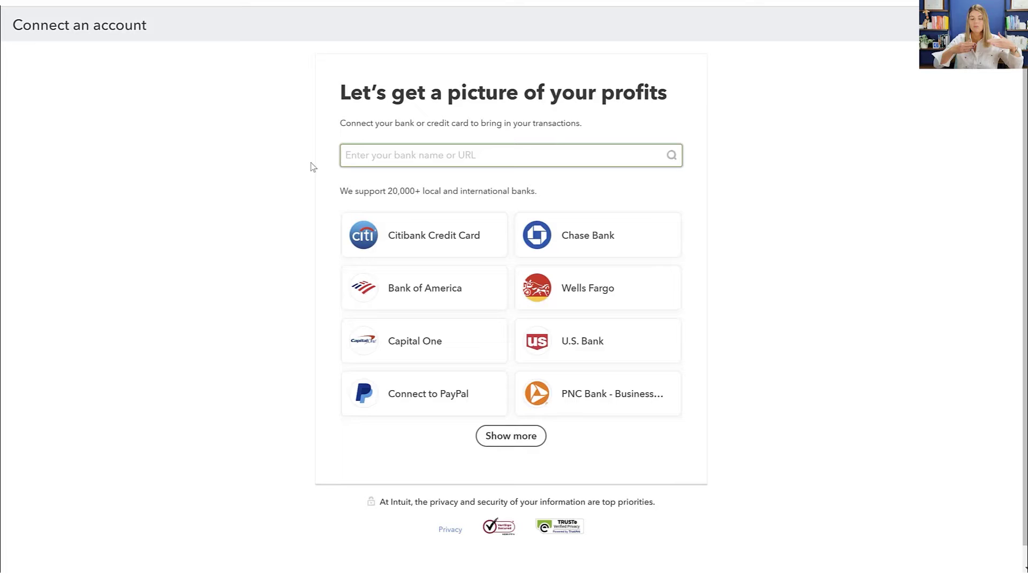
{"action": "type", "text": "ameri"}
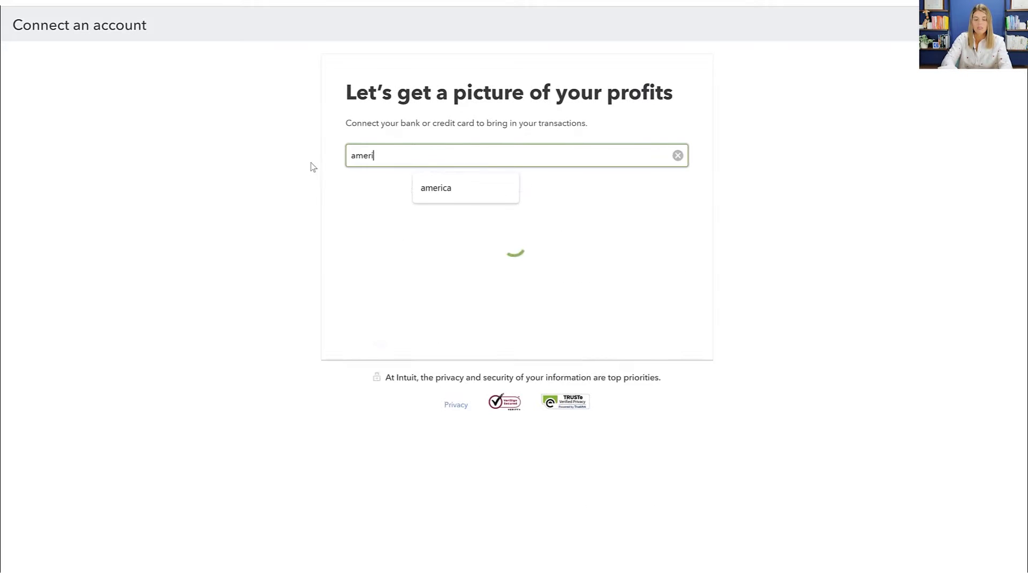
{"action": "left_click", "coordinate": [447, 341]}
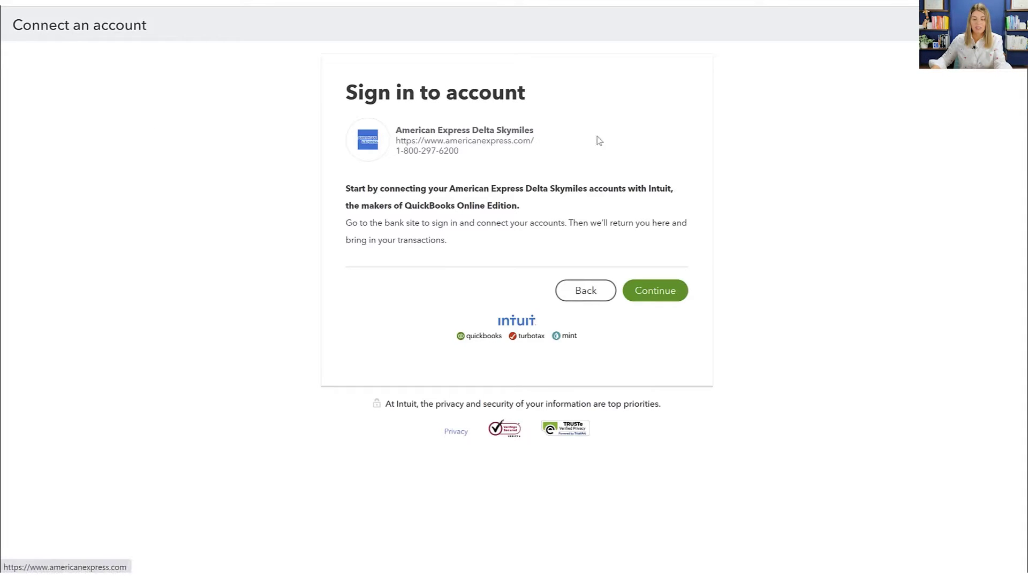
- Continue to the American Express site and sign in with the account's credentials
{"action": "left_click", "coordinate": [657, 295]}
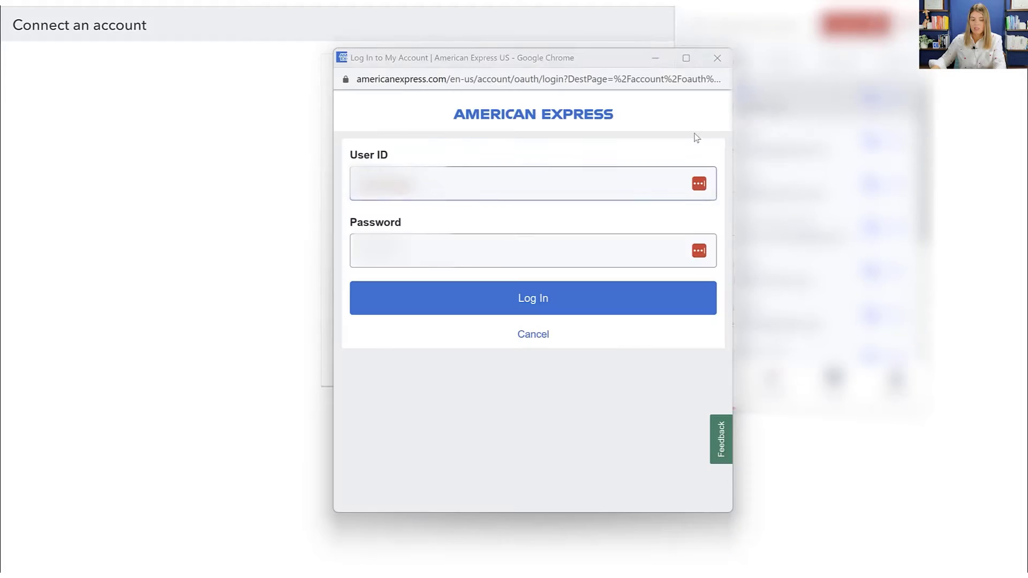
{"action": "left_click", "coordinate": [513, 309]}
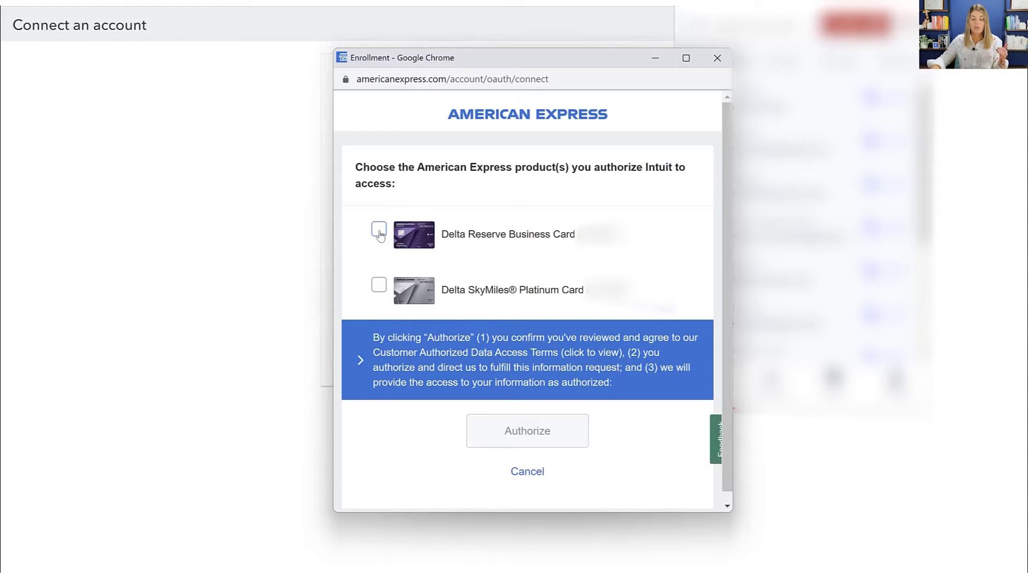
- Authorize Intuit to access only the Delta Reserve Business Card
{"action": "left_click", "coordinate": [380, 233]}
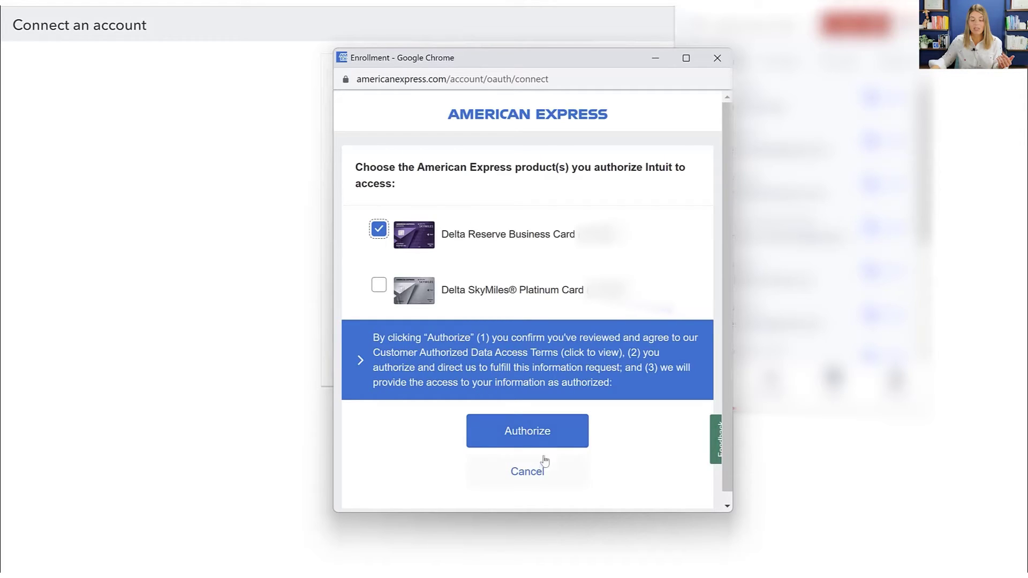
{"action": "left_click", "coordinate": [545, 438]}
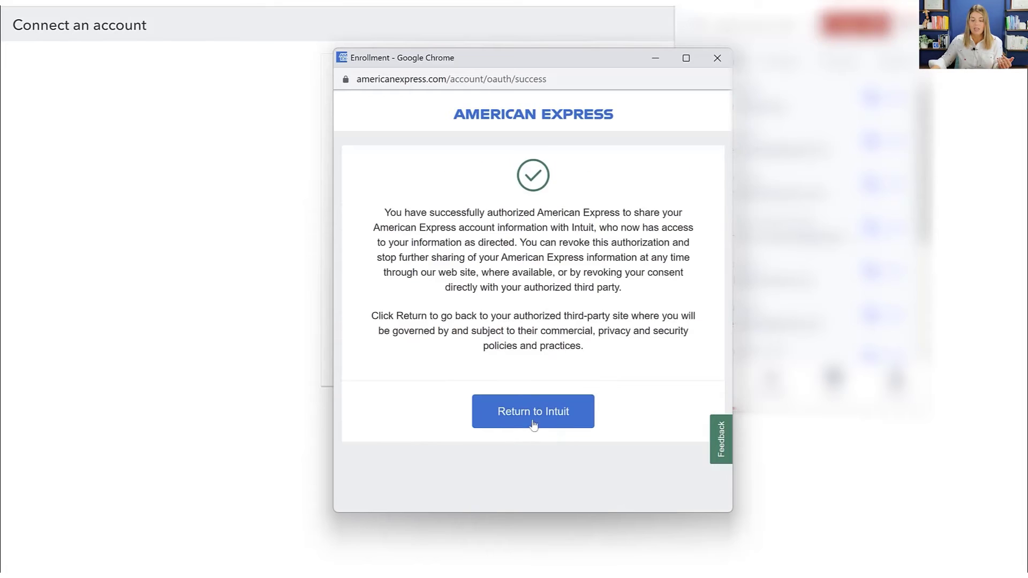
- Back in QuickBooks, set the connected card's account type to Credit Card
{"action": "left_click", "coordinate": [534, 411]}
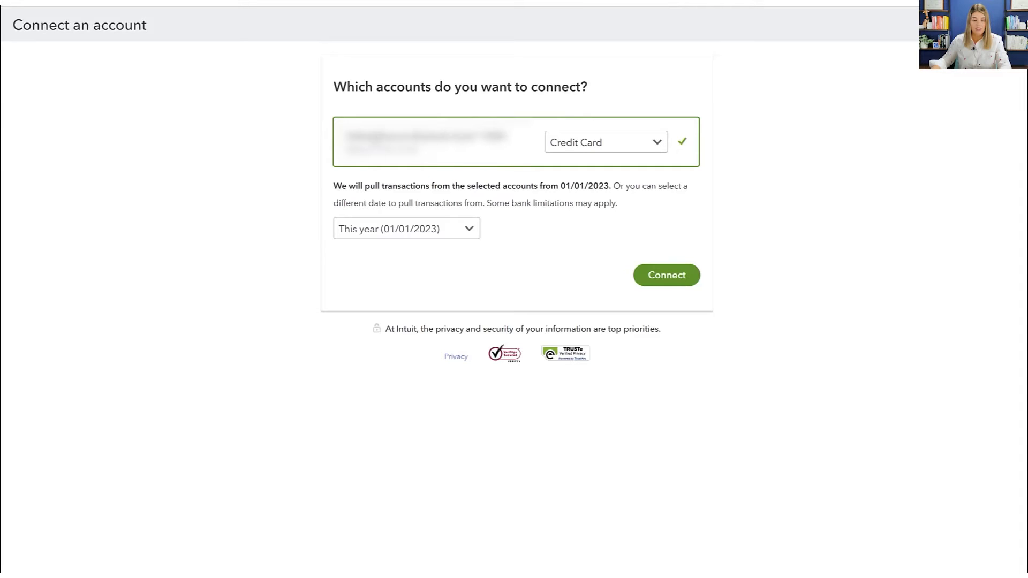
{"action": "left_click", "coordinate": [657, 144]}
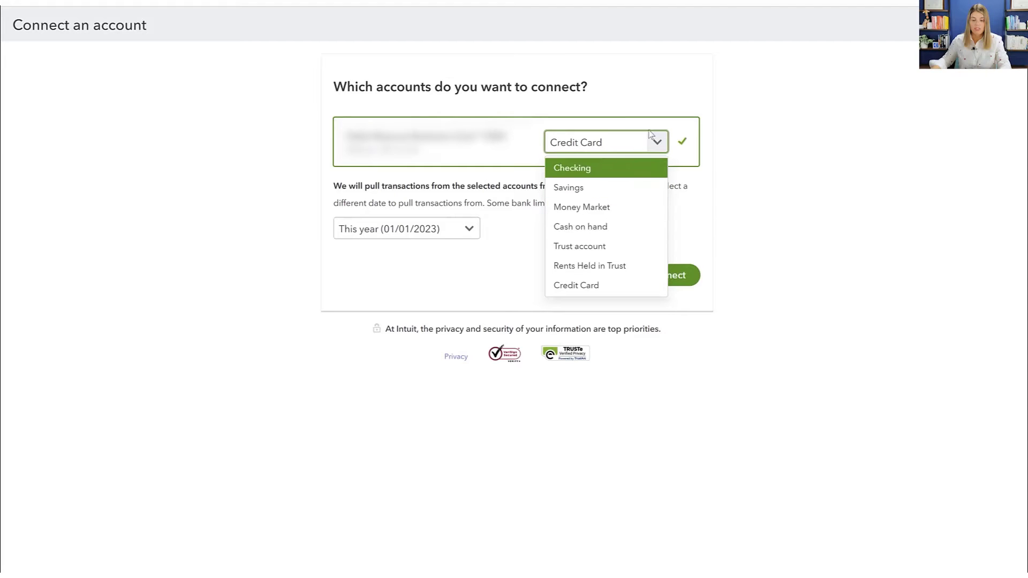
{"action": "left_click", "coordinate": [592, 289]}
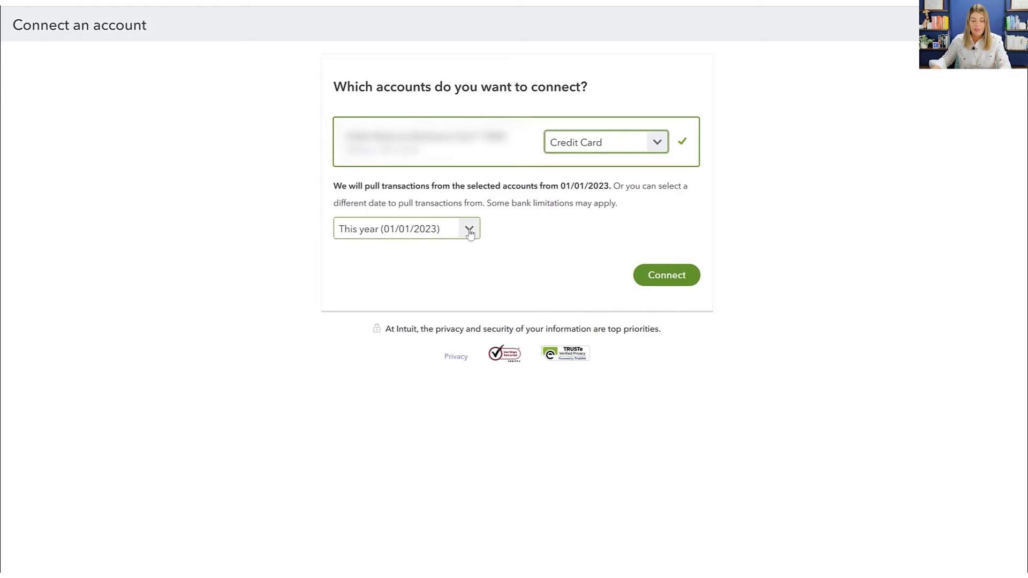
- Pull transactions from a custom start date of 01/01/2023 and connect the card
{"action": "left_click", "coordinate": [470, 230]}
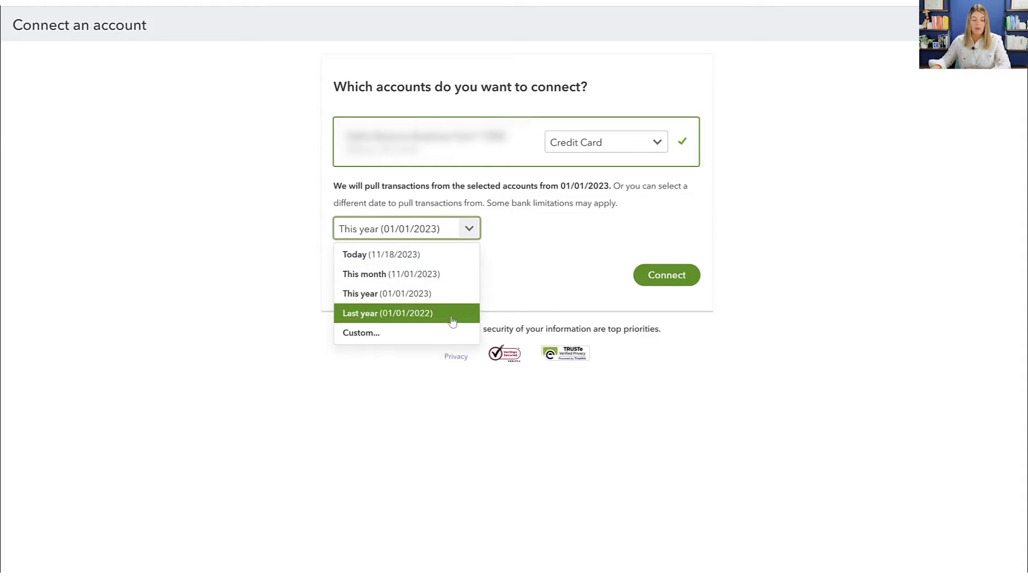
{"action": "left_click", "coordinate": [368, 338]}
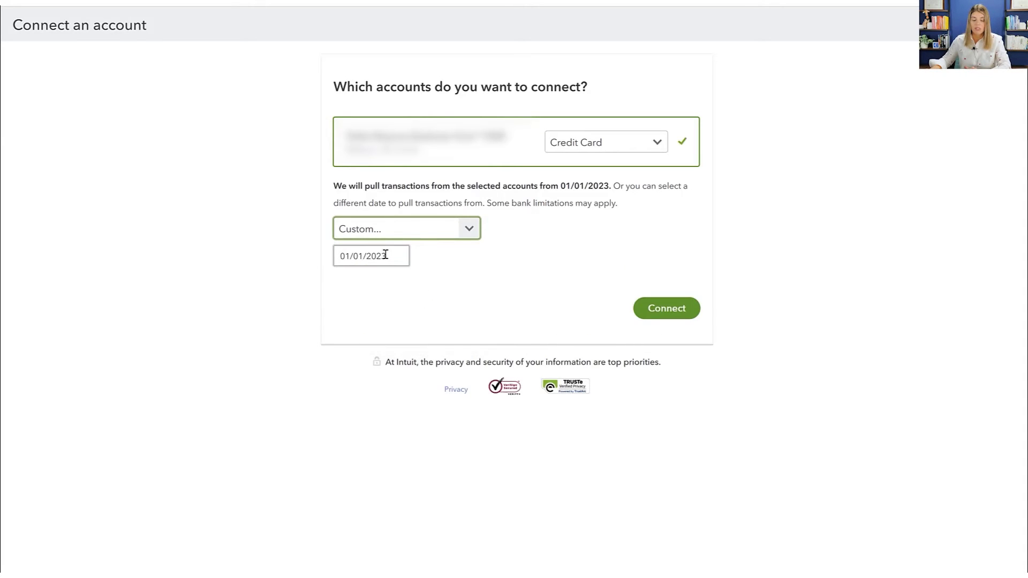
{"action": "left_click", "coordinate": [392, 256]}
{"action": "left_click", "coordinate": [342, 287]}
{"action": "left_click", "coordinate": [343, 286]}
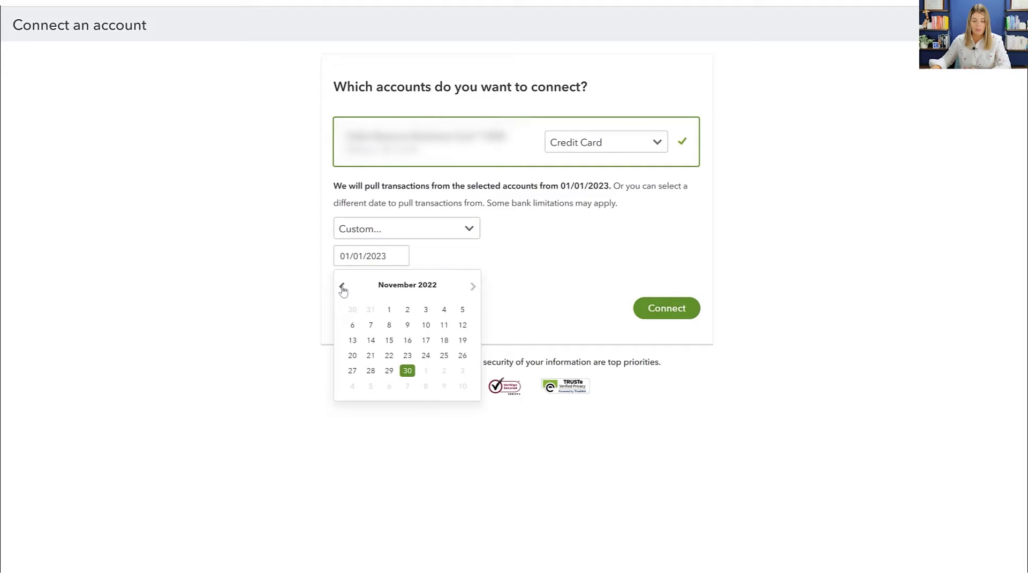
{"action": "left_click", "coordinate": [343, 287]}
{"action": "left_click", "coordinate": [607, 266]}
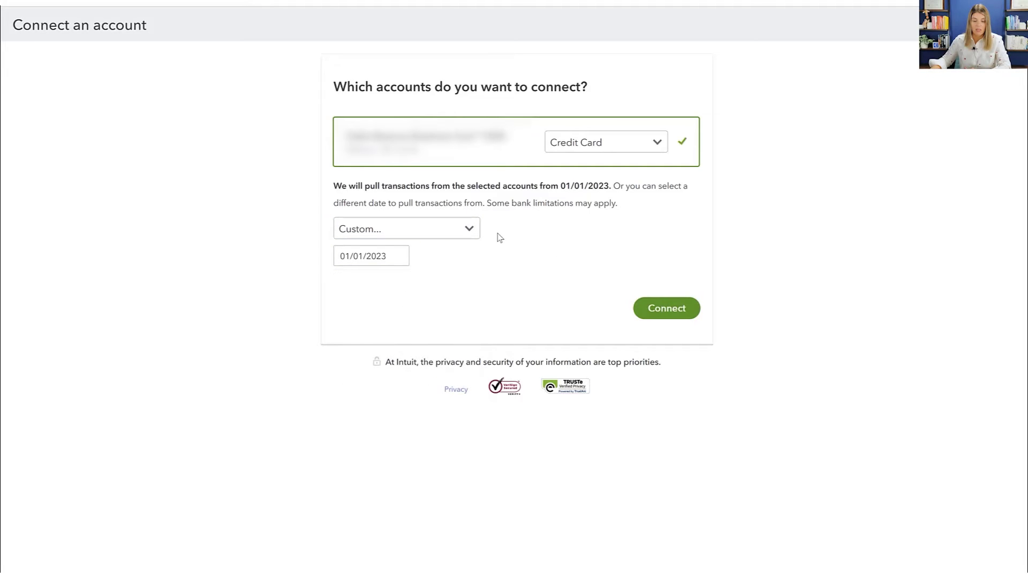
{"action": "left_click", "coordinate": [404, 255]}
{"action": "left_click", "coordinate": [351, 326]}
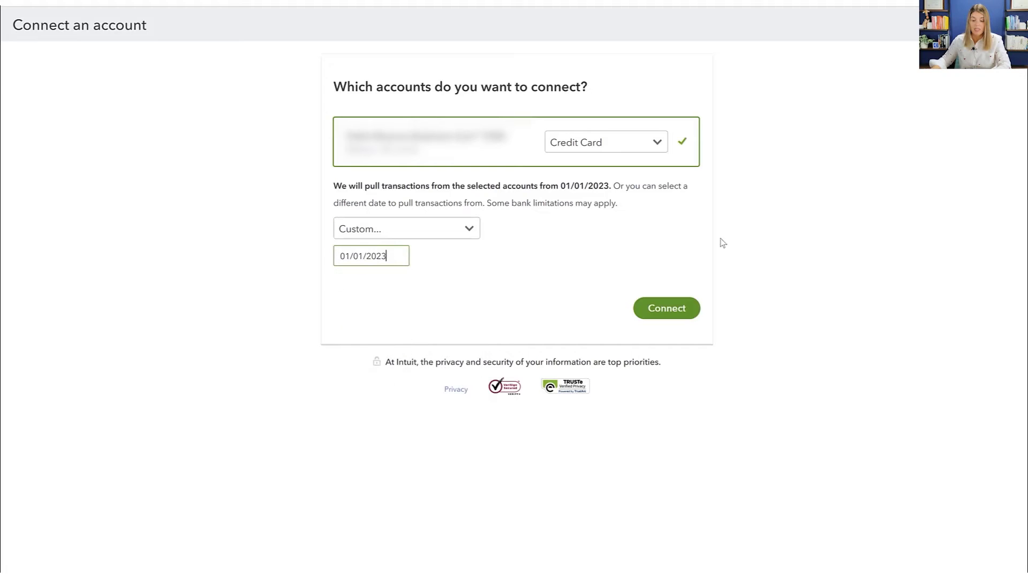
{"action": "left_click", "coordinate": [657, 314]}
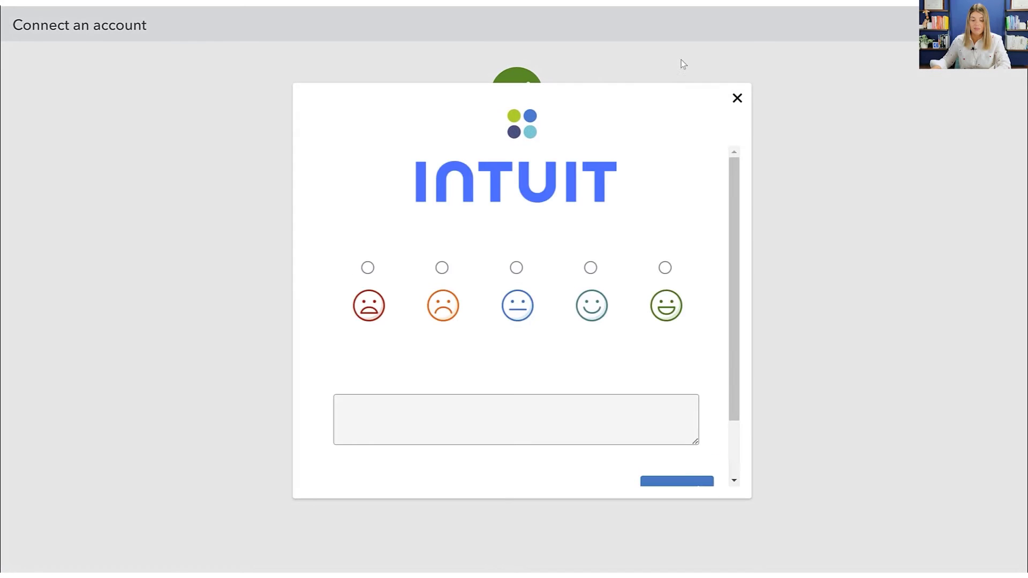
- Rate the connection as very easy, submit and close the survey, and finish setup
{"action": "left_click", "coordinate": [665, 269]}
{"action": "scroll", "coordinate": [680, 396], "scroll_direction": "down", "scroll_amount": 1}
{"action": "left_click", "coordinate": [681, 423]}
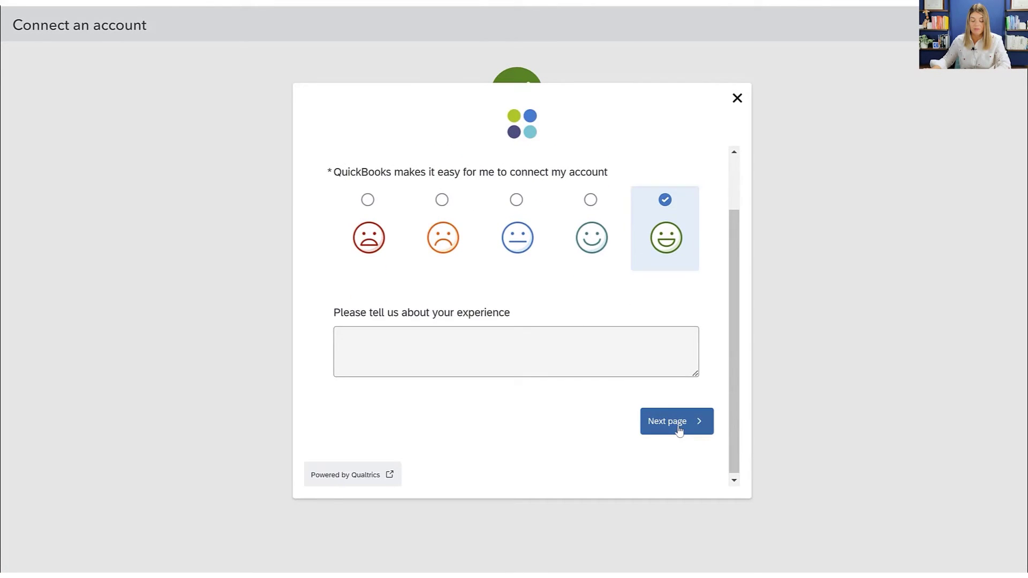
{"action": "left_click", "coordinate": [736, 99]}
{"action": "left_click", "coordinate": [509, 172]}
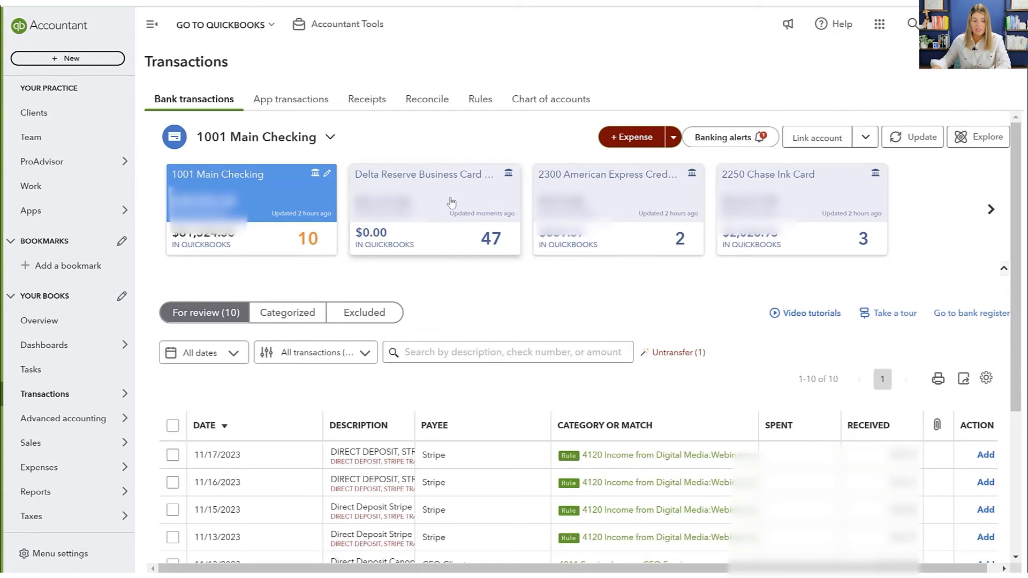
- Open the Delta Reserve Business Card feed and scroll through its 47 transactions for review
{"action": "left_click", "coordinate": [452, 204]}
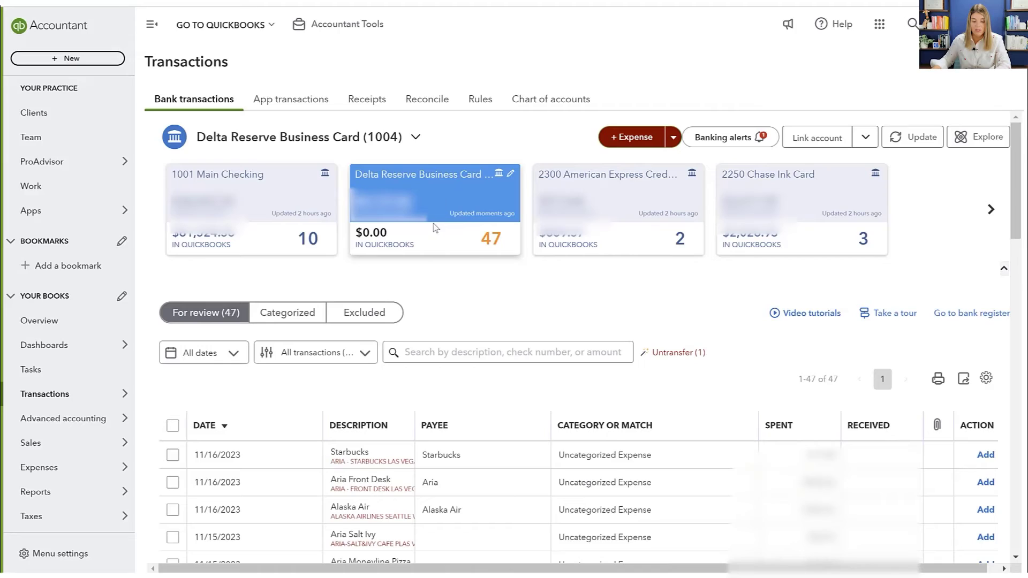
{"action": "scroll", "coordinate": [436, 241], "scroll_direction": "down", "scroll_amount": 10}
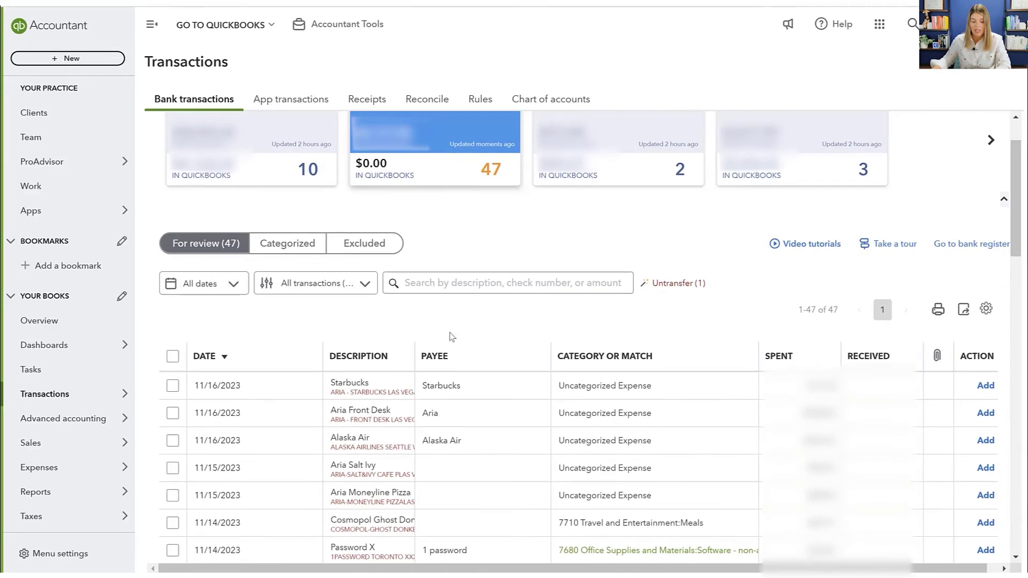
{"action": "scroll", "coordinate": [449, 337], "scroll_direction": "down", "scroll_amount": 8}
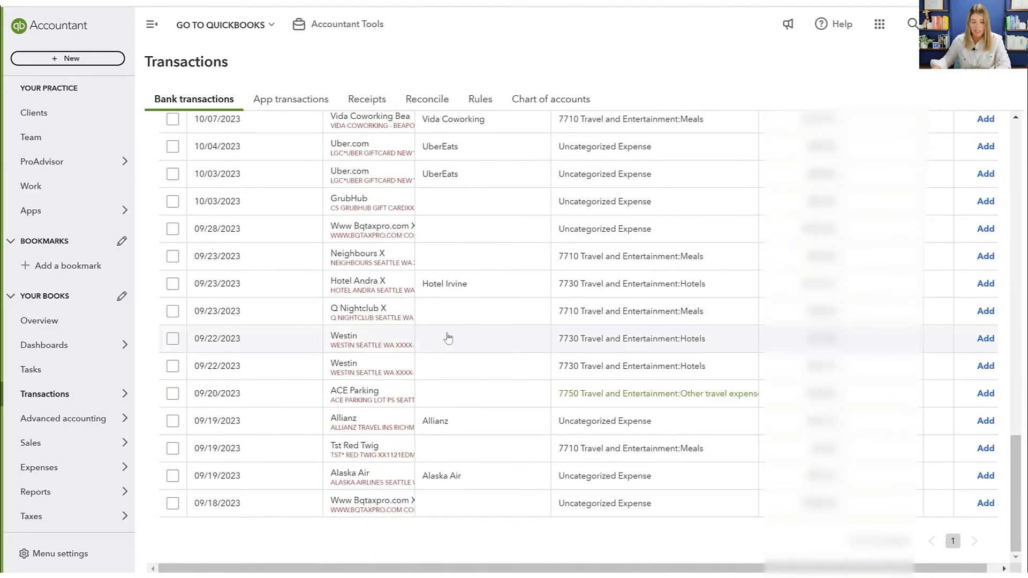
{"action": "scroll", "coordinate": [447, 337], "scroll_direction": "up", "scroll_amount": 12}
{"action": "scroll", "coordinate": [447, 338], "scroll_direction": "up", "scroll_amount": 5}
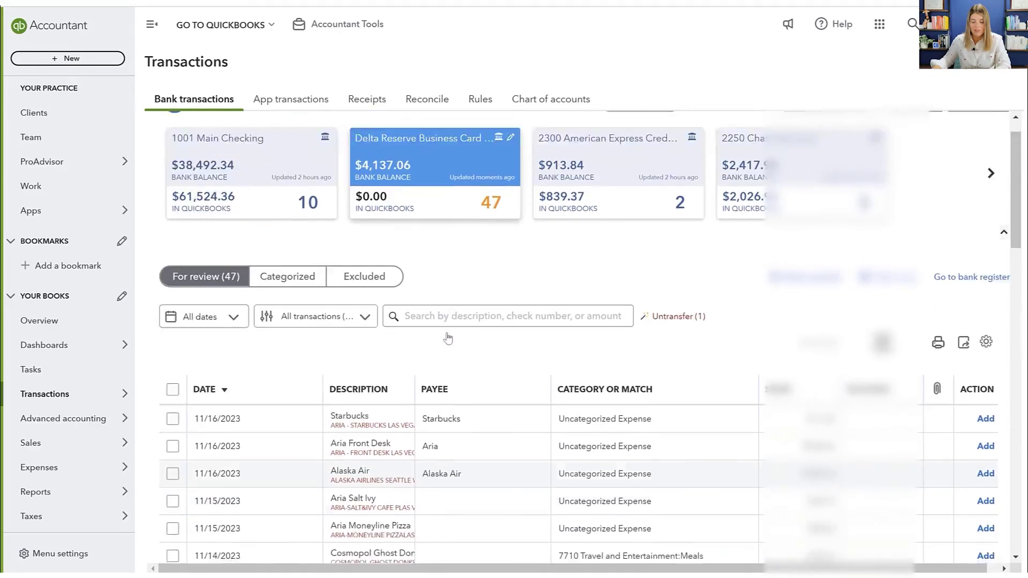
{"action": "scroll", "coordinate": [447, 337], "scroll_direction": "down", "scroll_amount": 12}
{"action": "scroll", "coordinate": [448, 338], "scroll_direction": "down", "scroll_amount": 5}
{"action": "scroll", "coordinate": [449, 337], "scroll_direction": "up", "scroll_amount": 12}
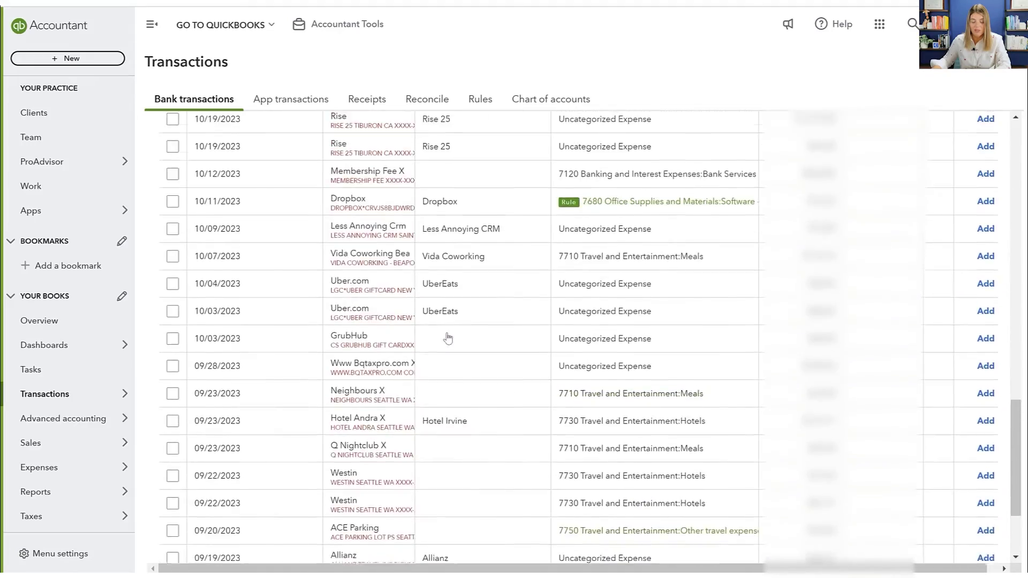
{"action": "scroll", "coordinate": [451, 337], "scroll_direction": "up", "scroll_amount": 8}
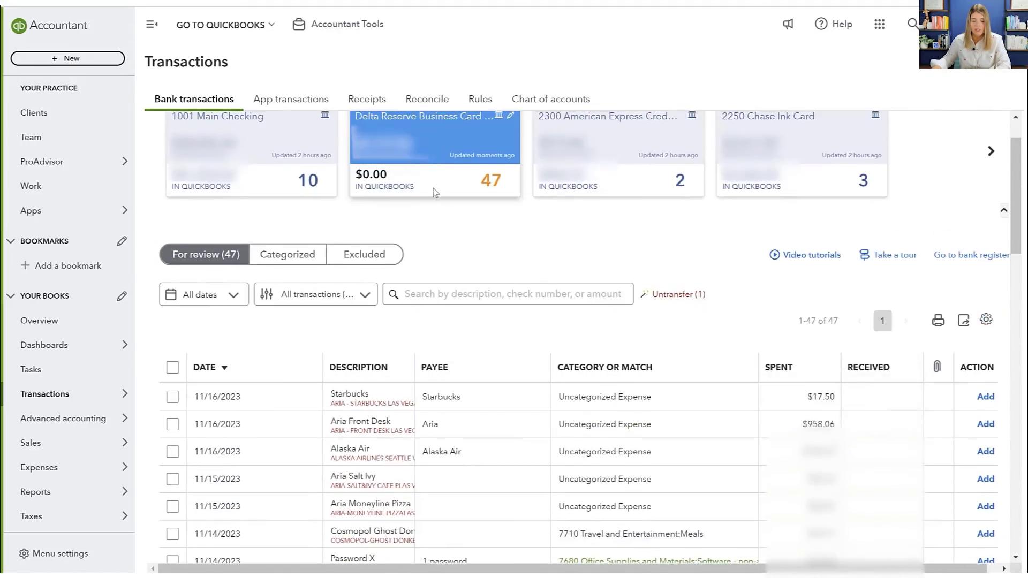
{"action": "scroll", "coordinate": [436, 195], "scroll_direction": "up", "scroll_amount": 3}
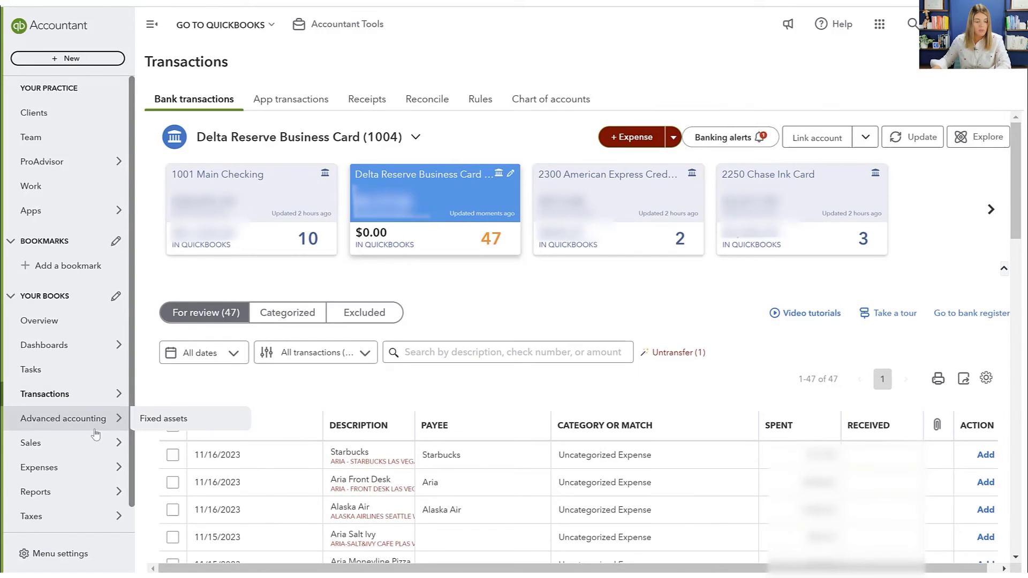
{"action": "mouse_move", "coordinate": [103, 406]}
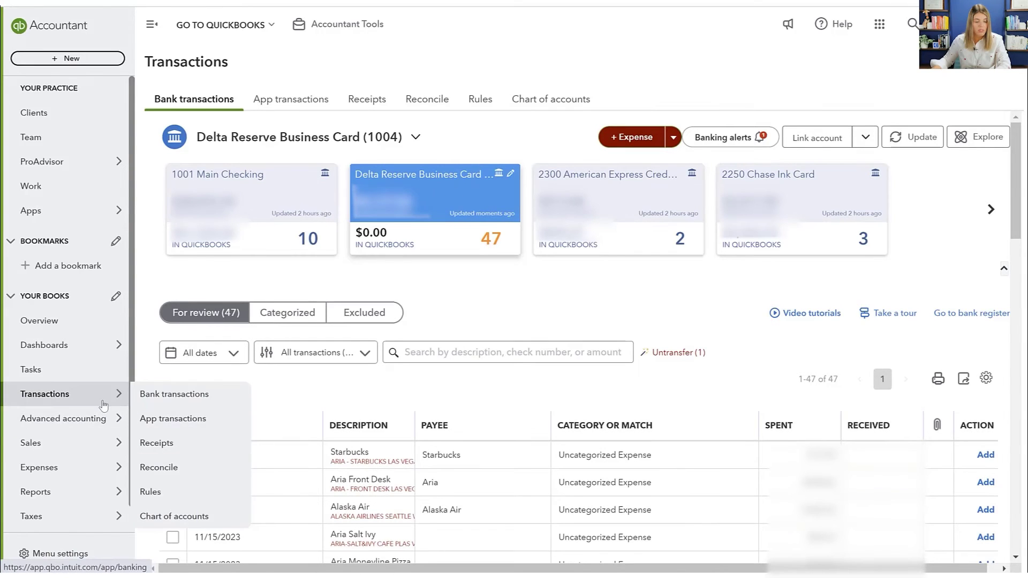
- Make 2310 American Express Reserve inactive in the chart of accounts, then open the Delta Reserve actions
{"action": "left_click", "coordinate": [178, 517]}
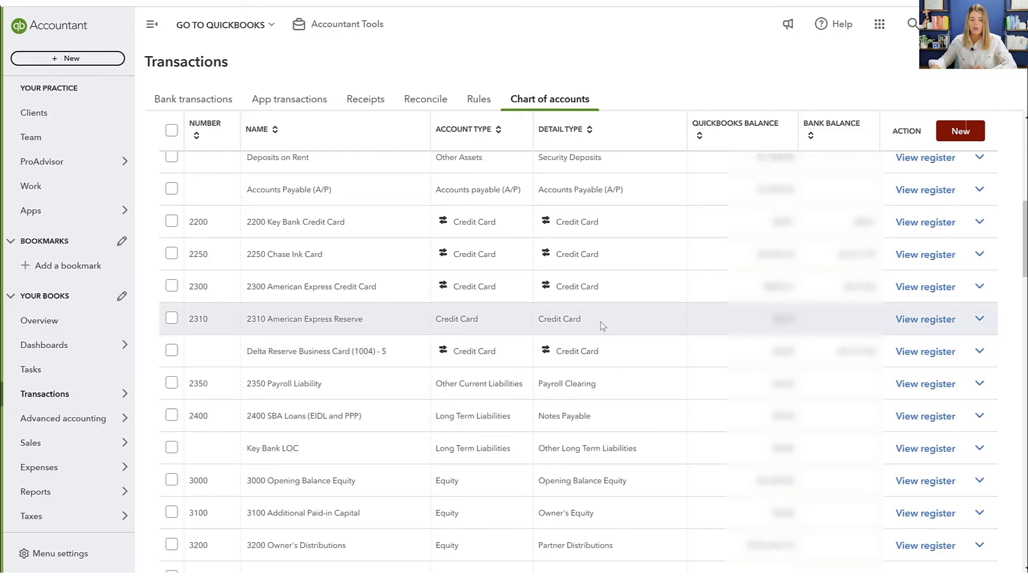
{"action": "left_click", "coordinate": [980, 319]}
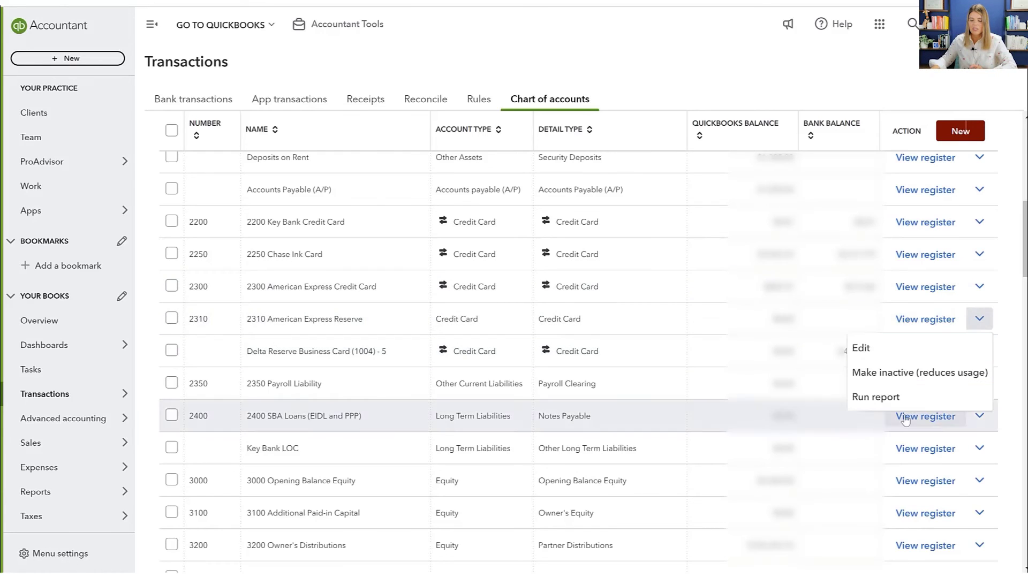
{"action": "left_click", "coordinate": [887, 374]}
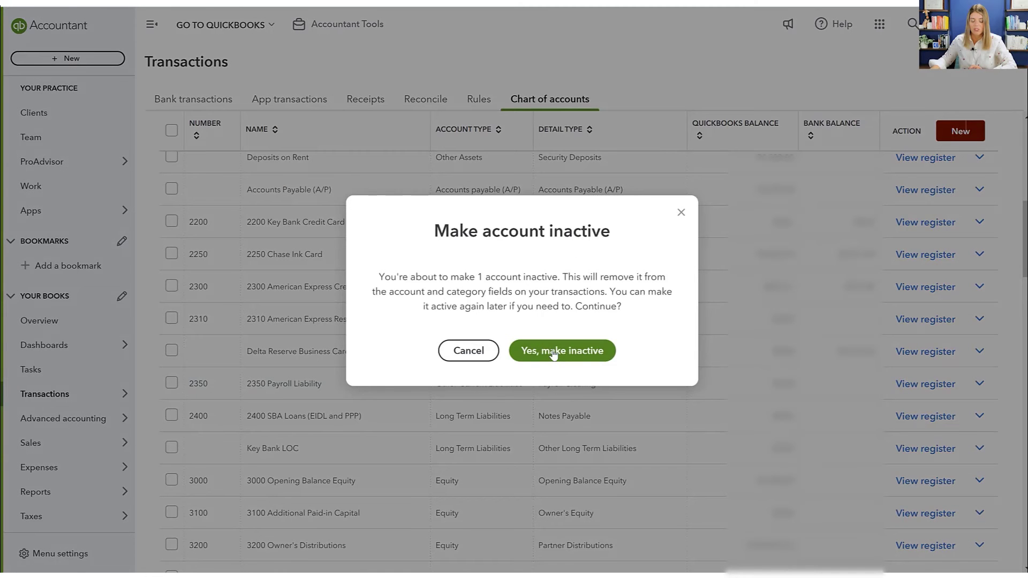
{"action": "left_click", "coordinate": [553, 353]}
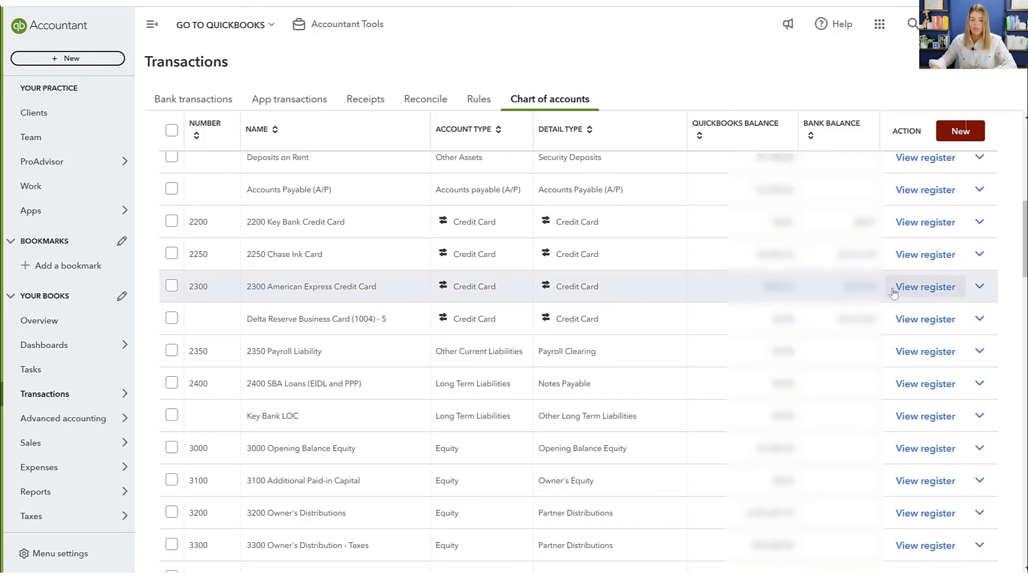
{"action": "left_click", "coordinate": [980, 320]}
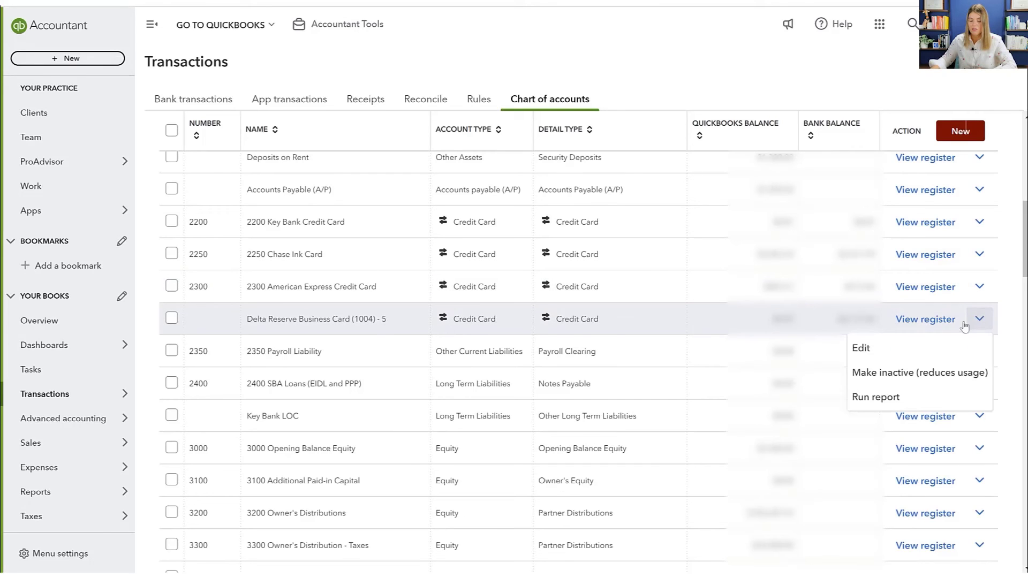
- Edit the Delta Reserve Business Card account to give it account number 2310 and save
{"action": "left_click", "coordinate": [880, 358]}
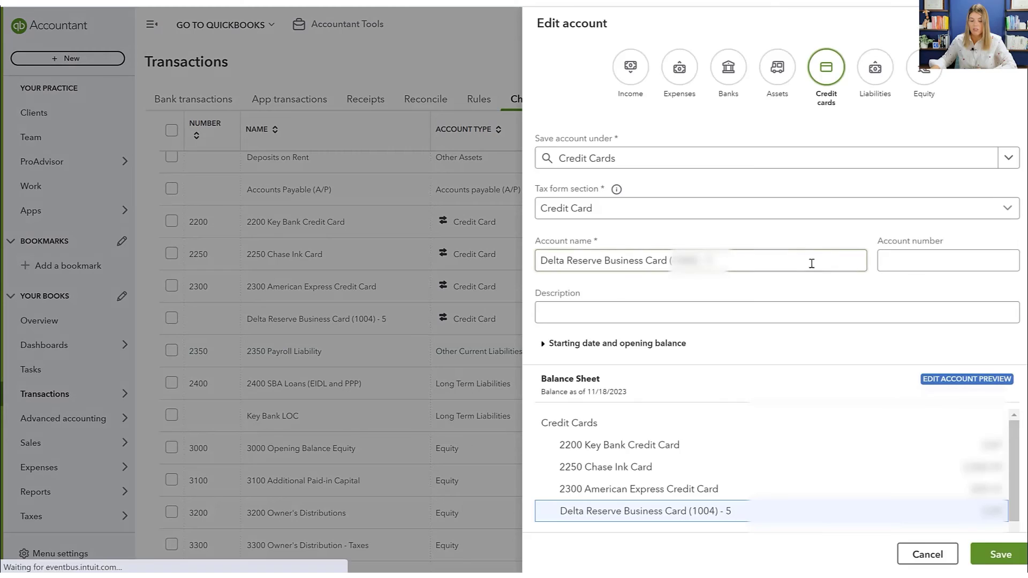
{"action": "left_click", "coordinate": [913, 266]}
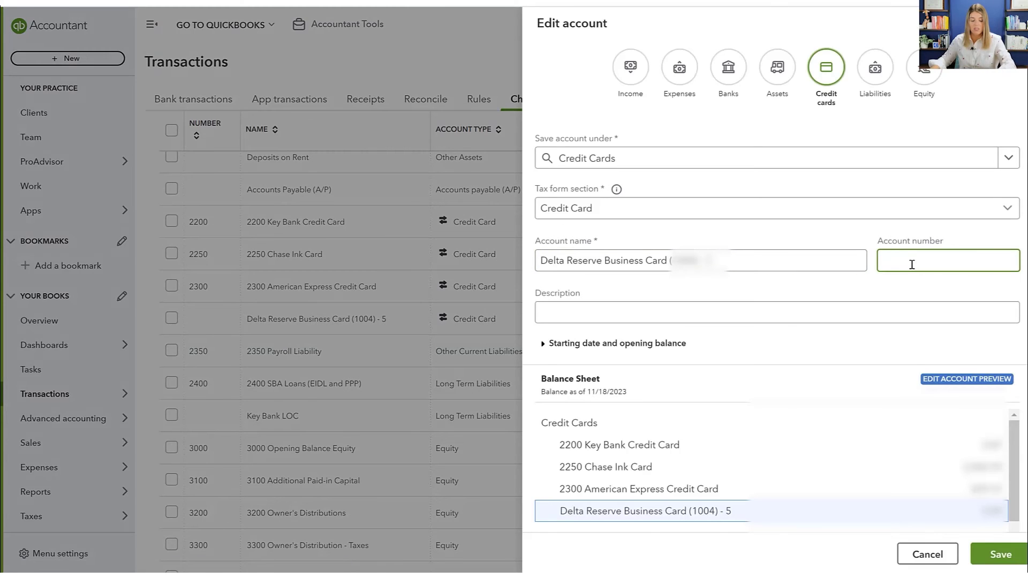
{"action": "type", "text": "2310"}
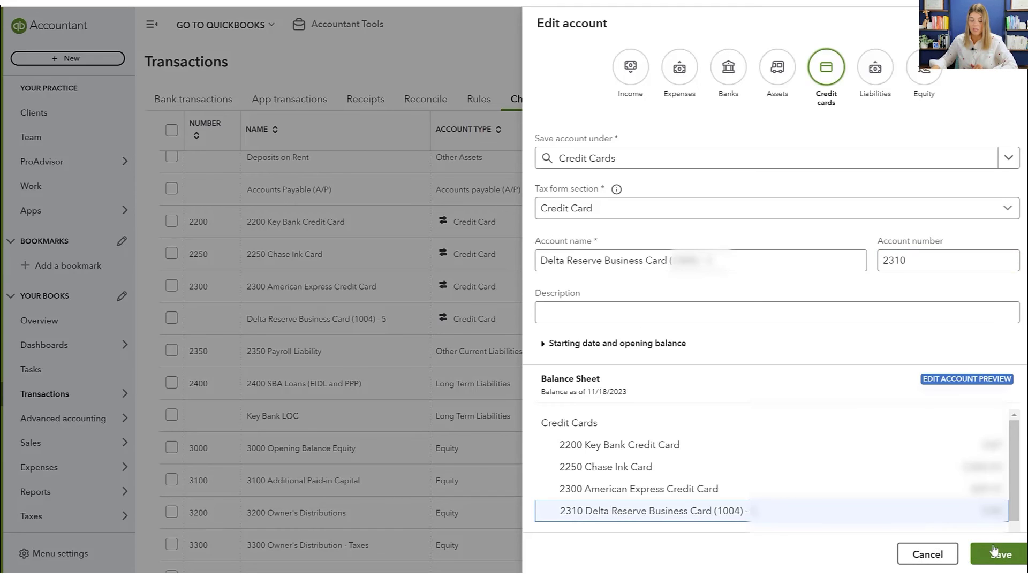
{"action": "left_click", "coordinate": [1004, 560]}
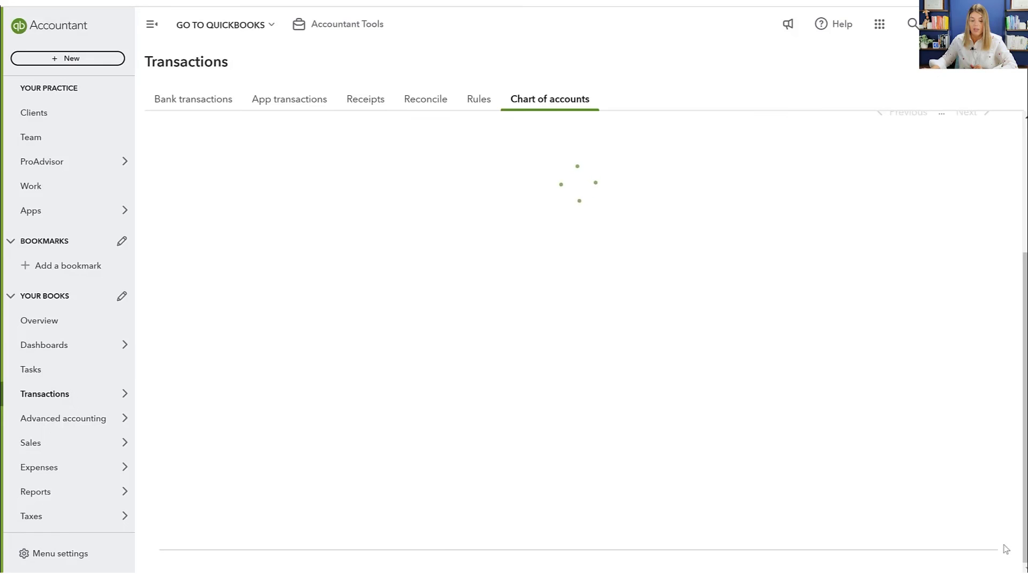